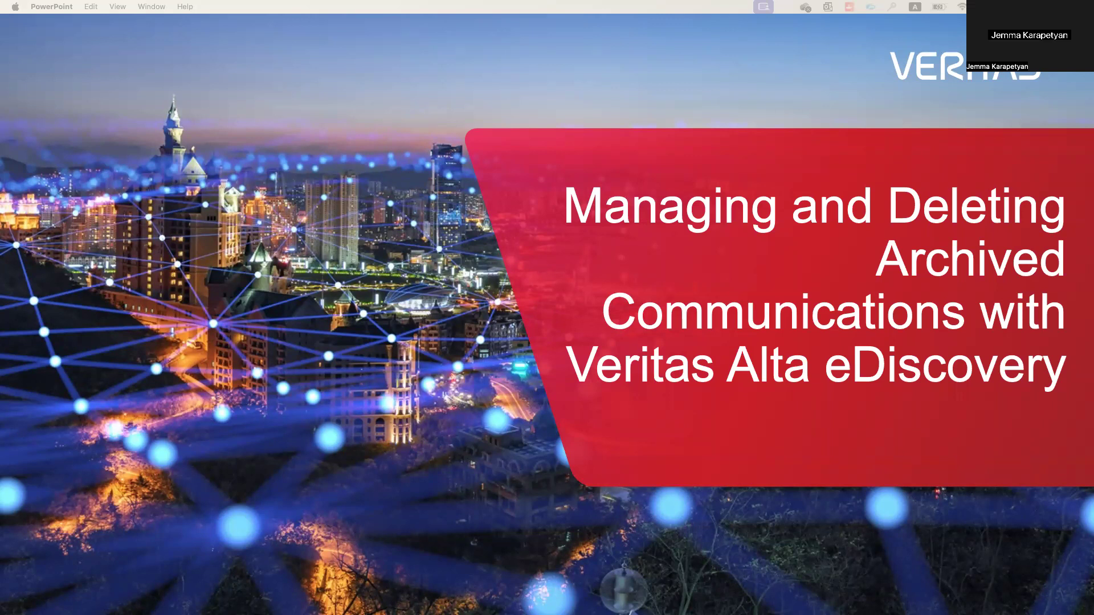
- Leave the title slide, sign in, and start a blank Managed Accounts search under Investigations
left_click(608, 330)
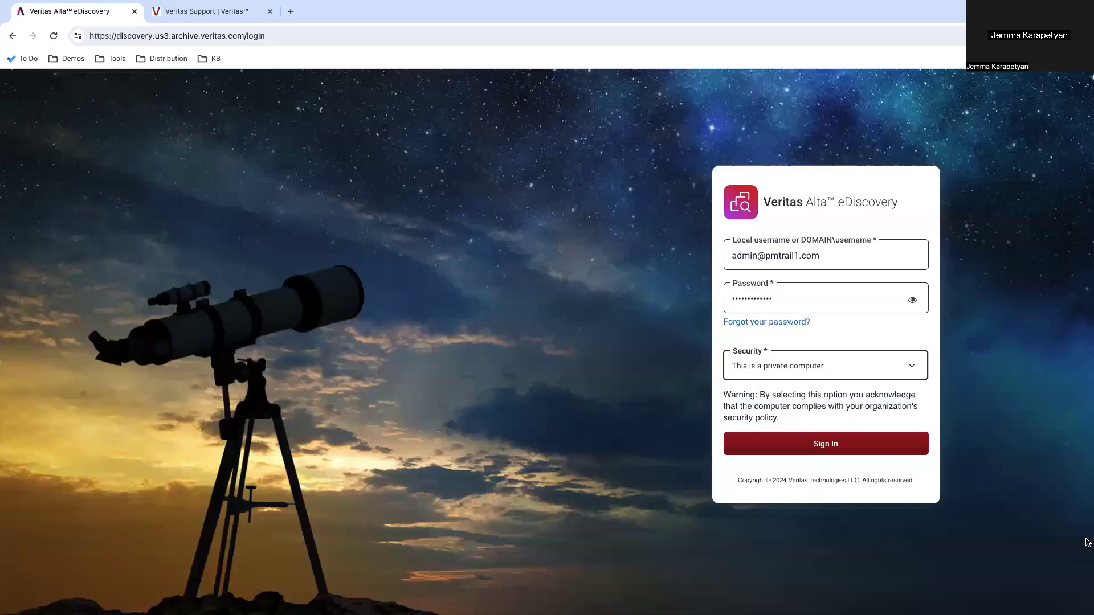
left_click(866, 452)
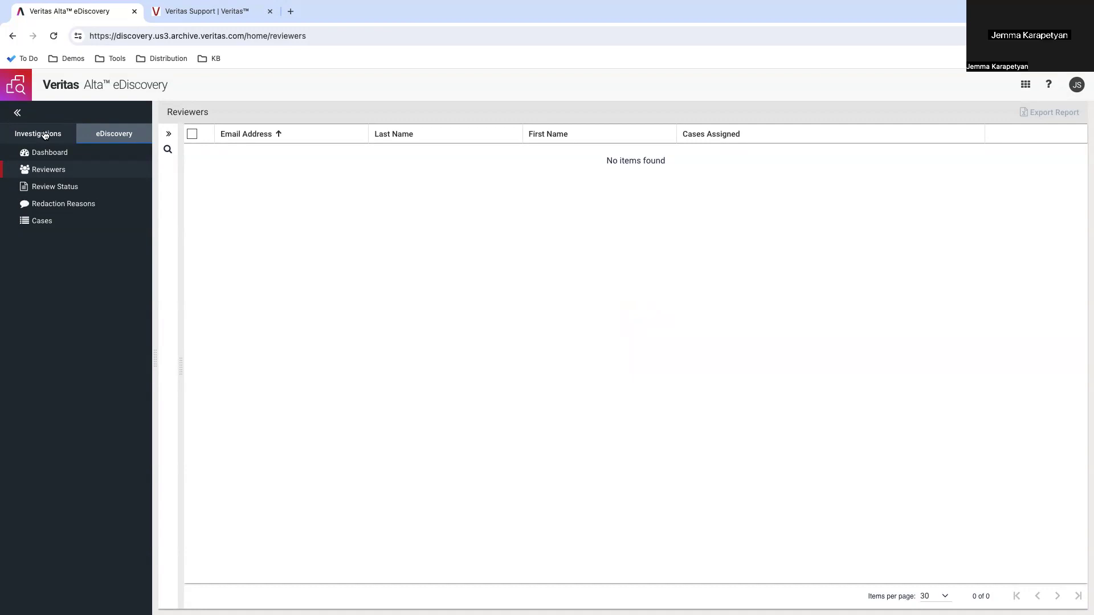
left_click(45, 135)
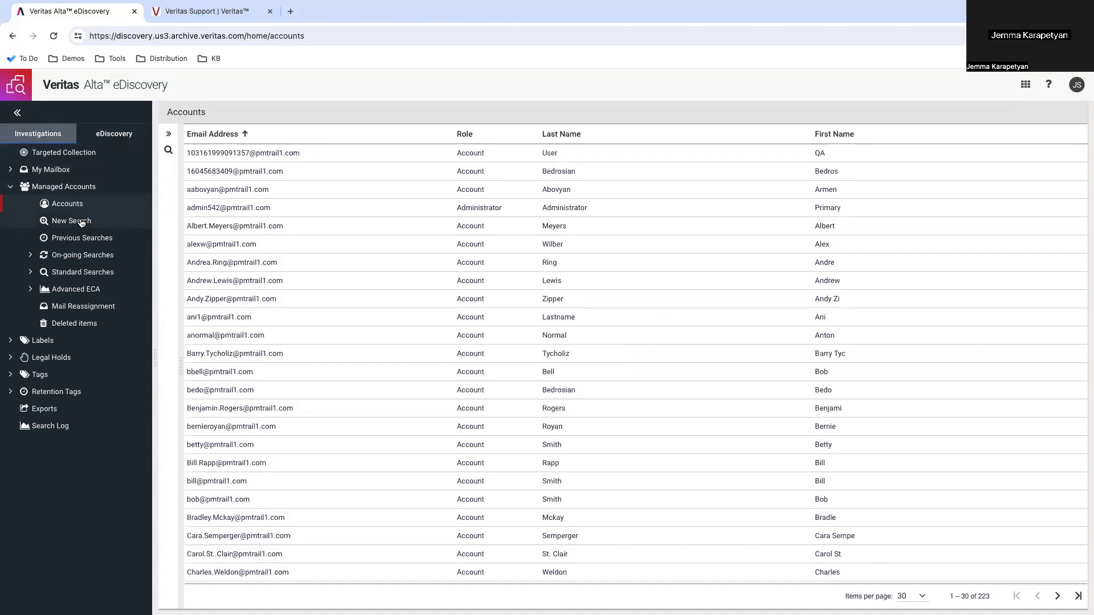
left_click(80, 221)
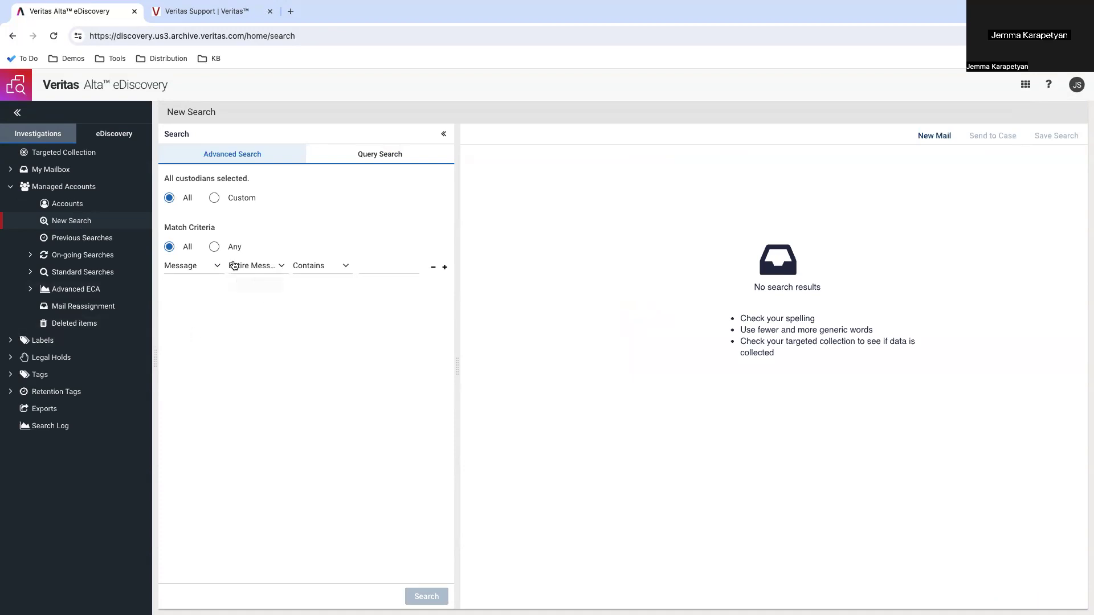
- Search for emails with Date Sent/Modified before 5/15/2014, returning 256,398 results
left_click(215, 271)
left_click(220, 293)
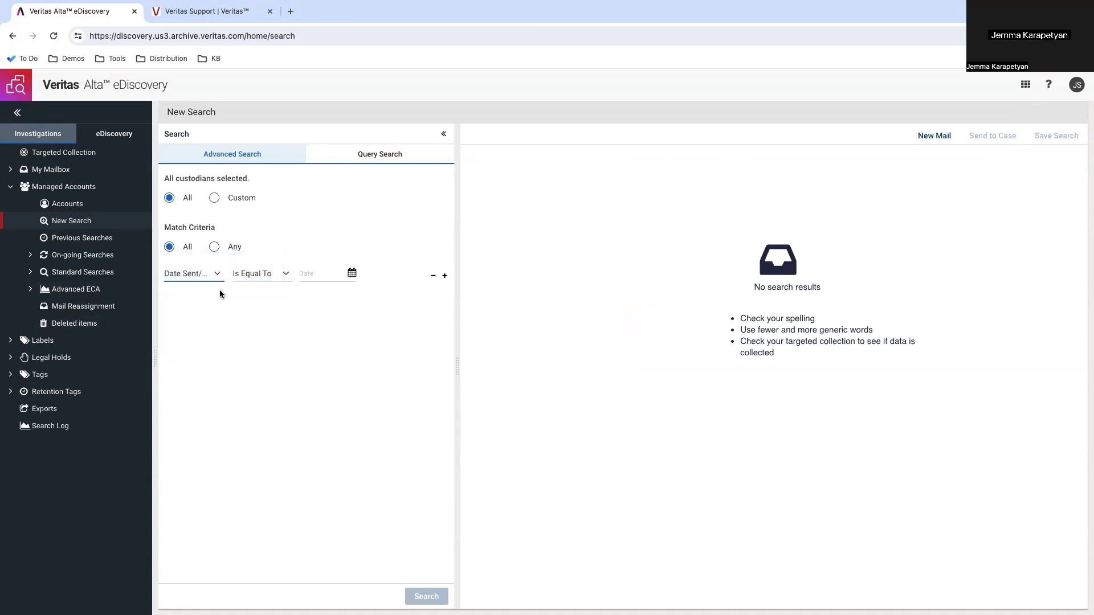
left_click(277, 274)
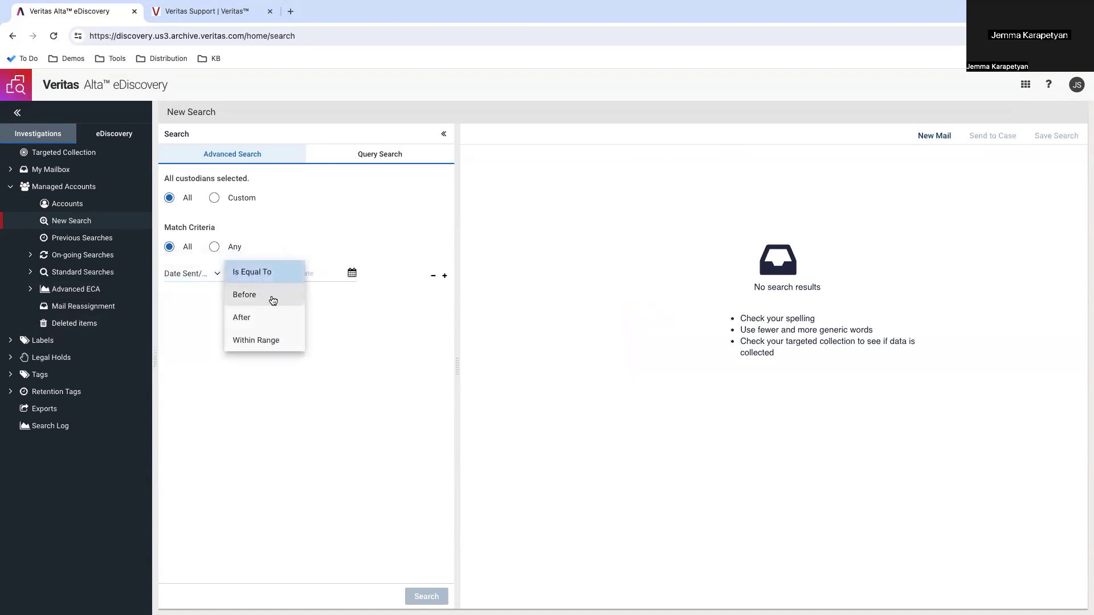
left_click(273, 294)
left_click(352, 273)
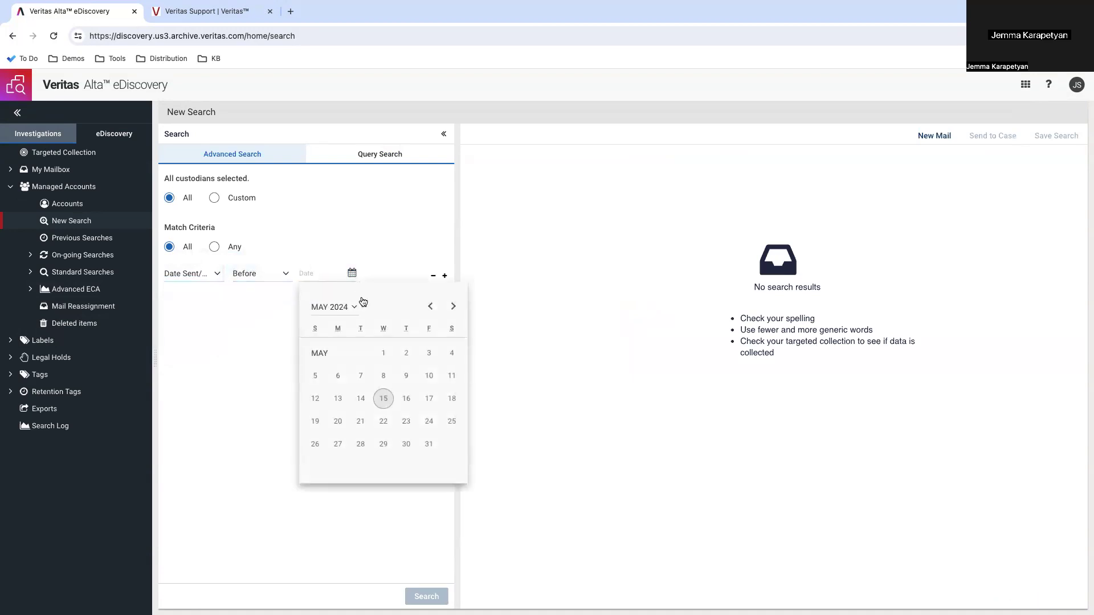
left_click(349, 309)
left_click(364, 387)
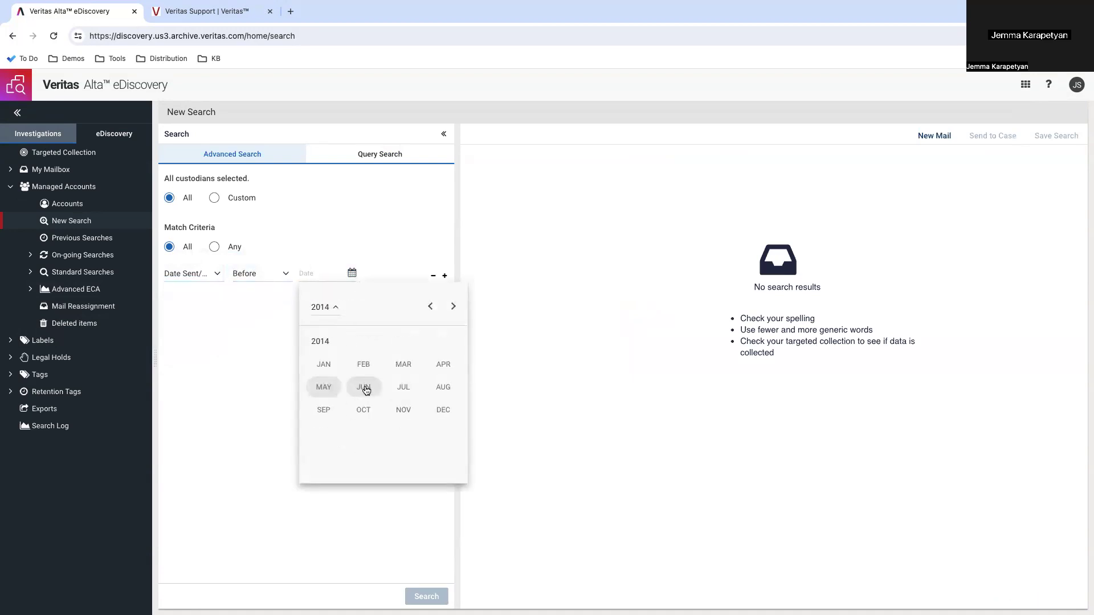
left_click(319, 387)
left_click(406, 398)
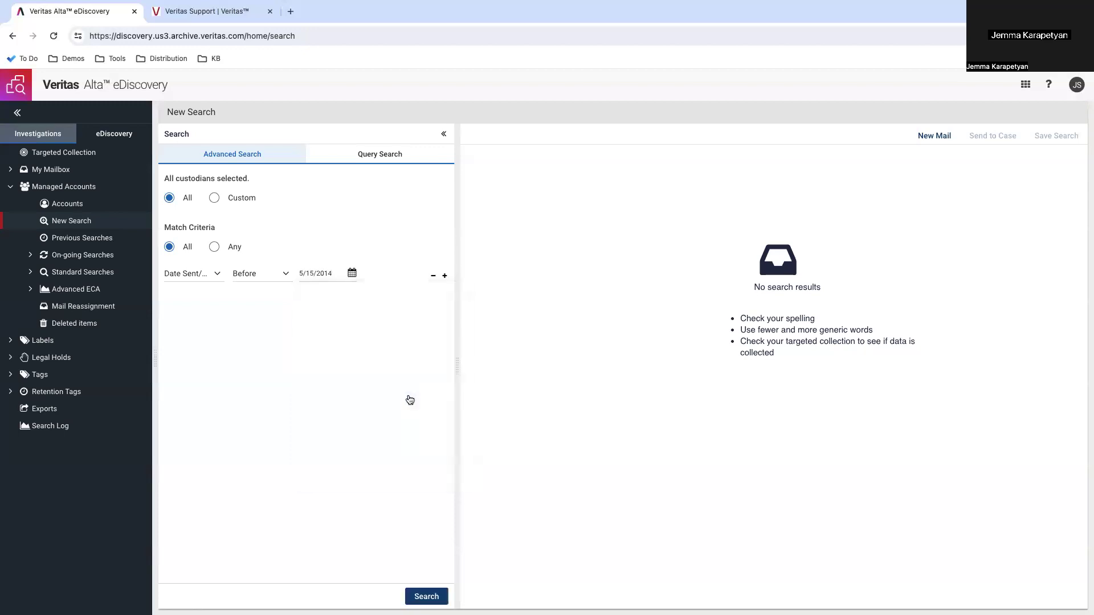
left_click(426, 596)
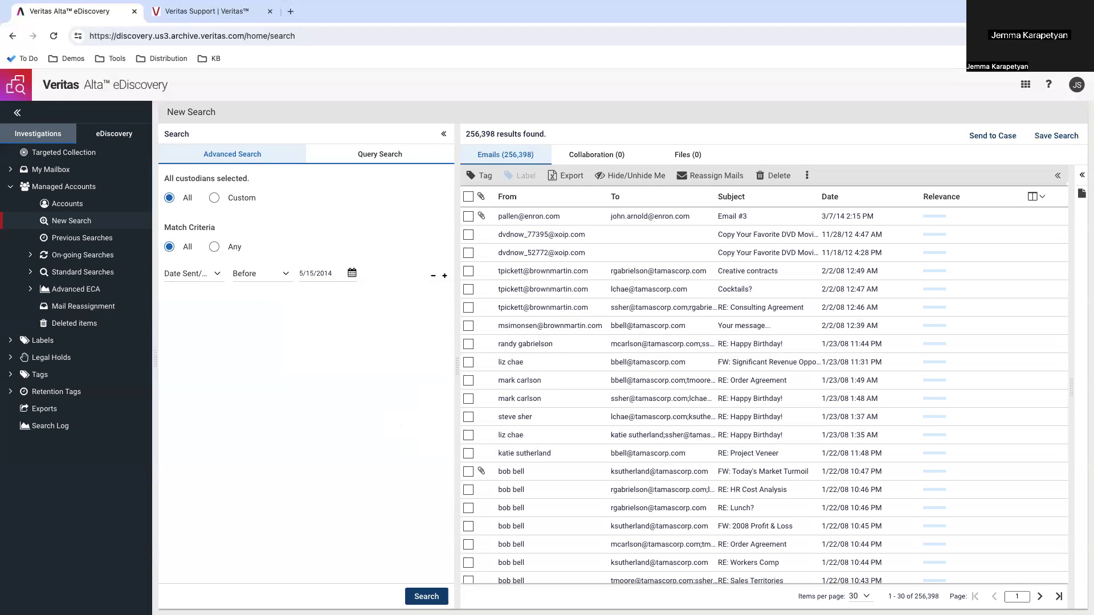
left_click(481, 177)
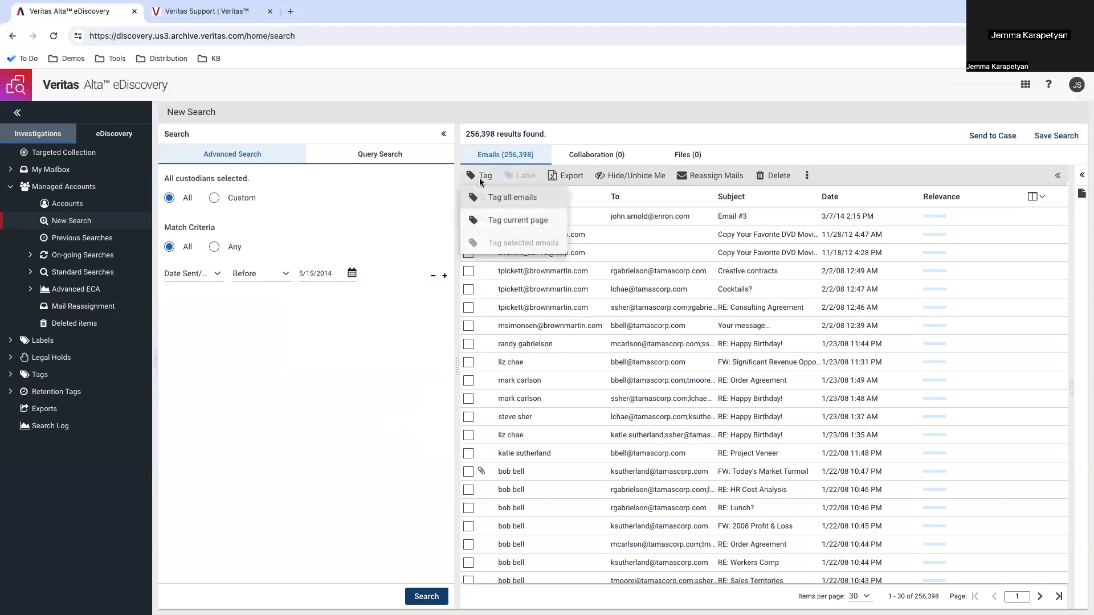
left_click(501, 199)
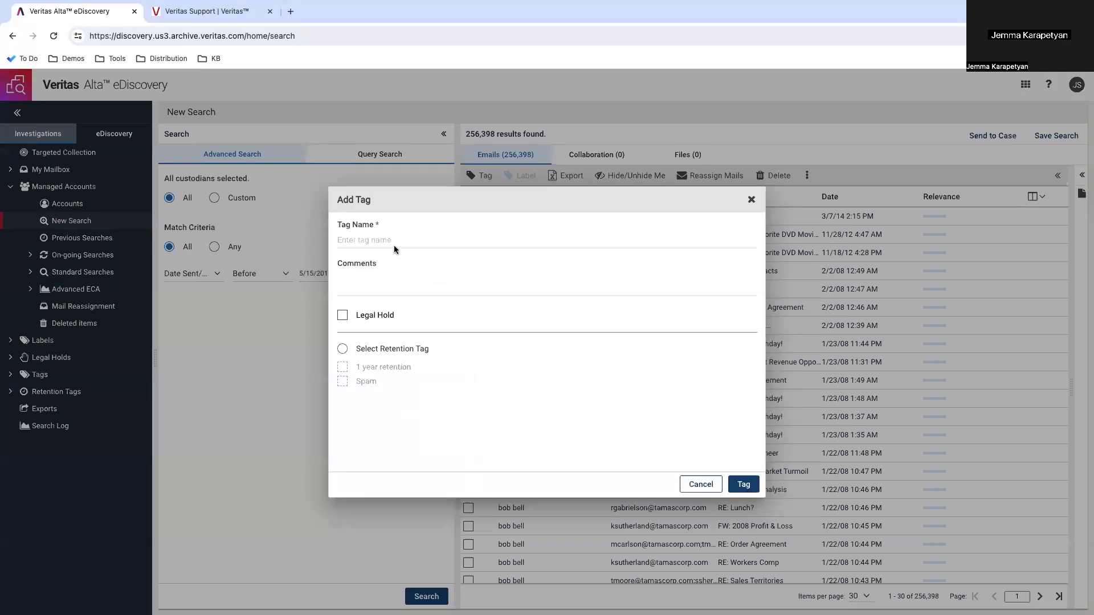
left_click(390, 240)
left_click(369, 264)
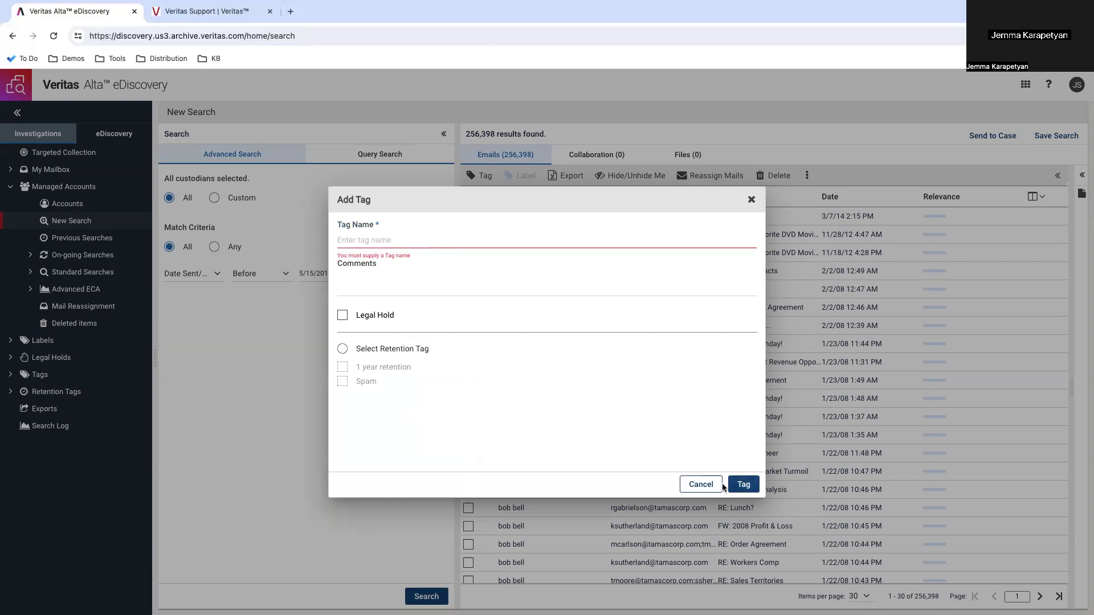
left_click(161, 349)
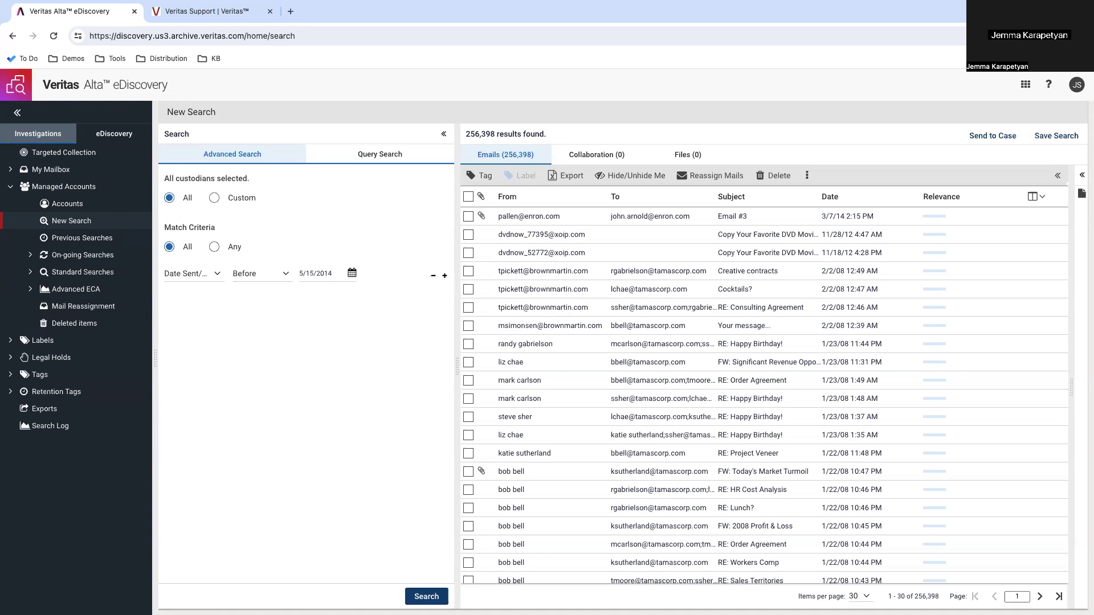
left_click(208, 12)
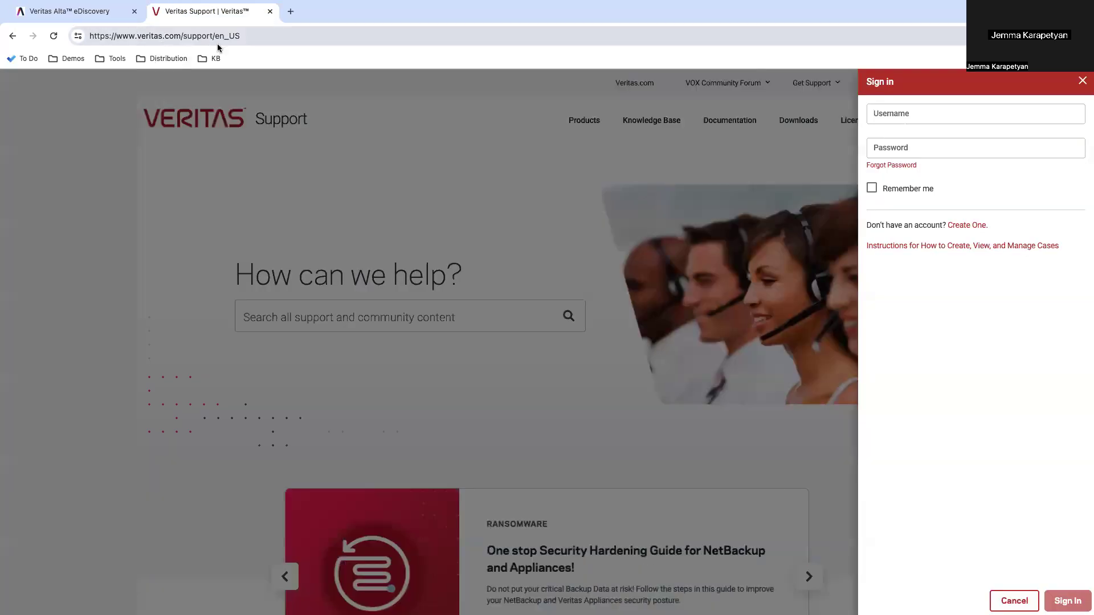
left_click(1083, 81)
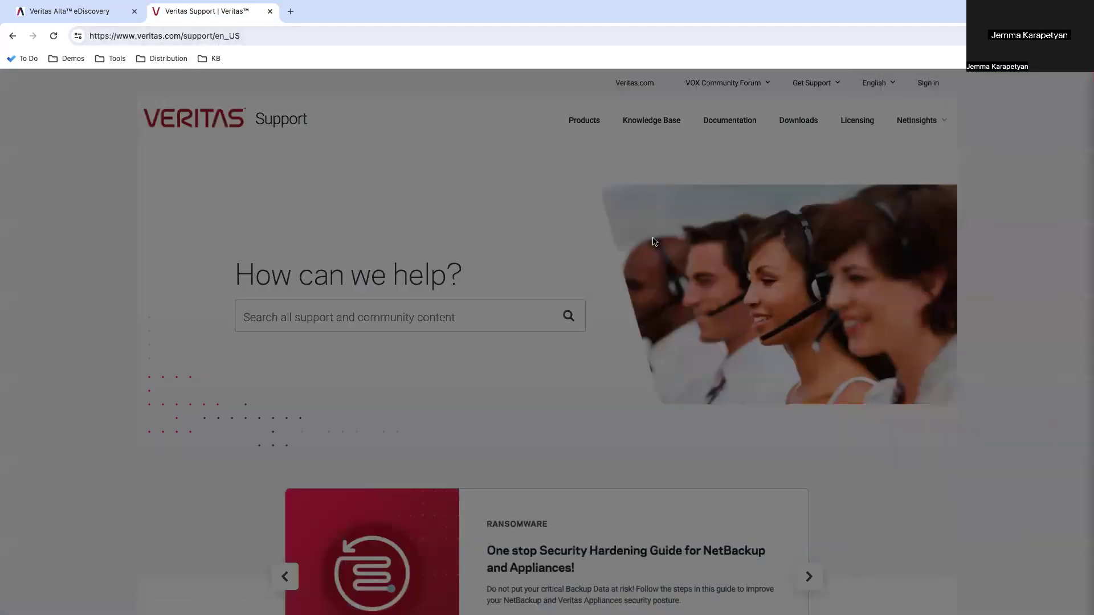
scroll(395, 396, "down", 7)
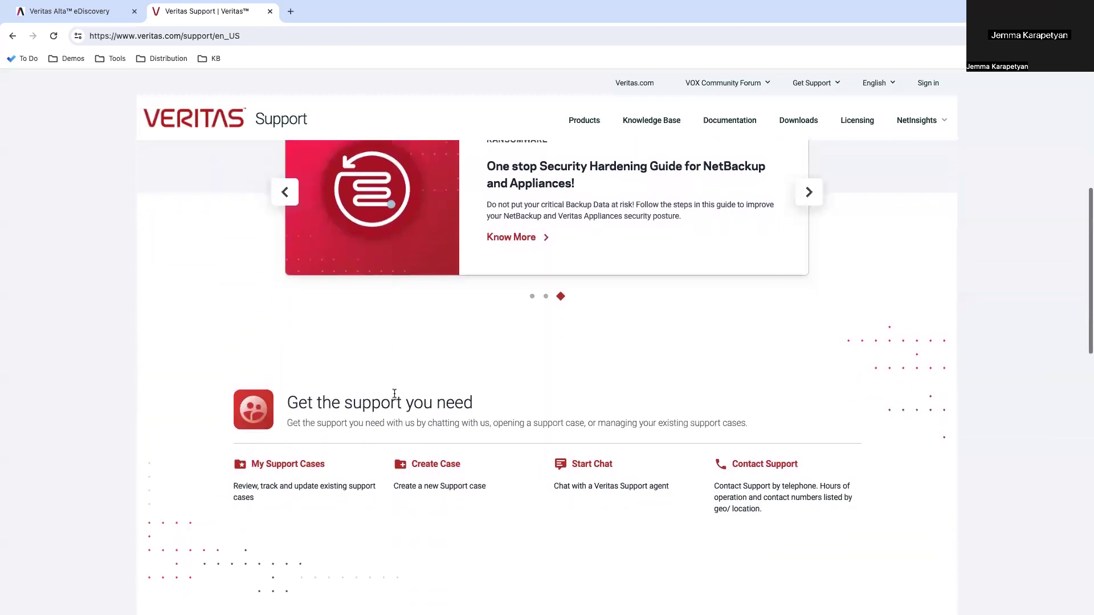
scroll(394, 393, "down", 1)
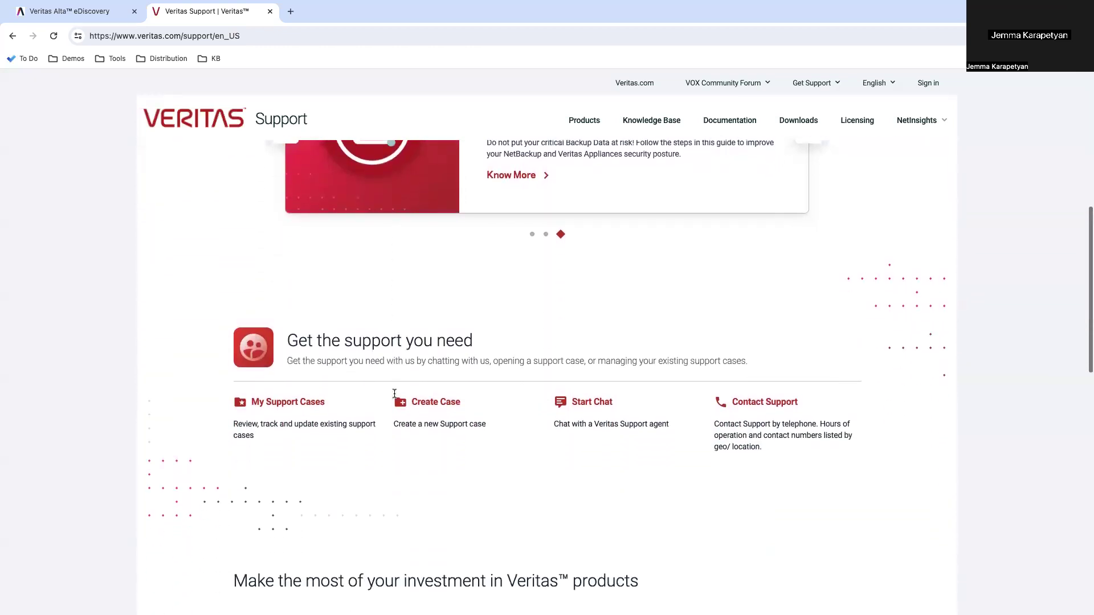
left_click(432, 406)
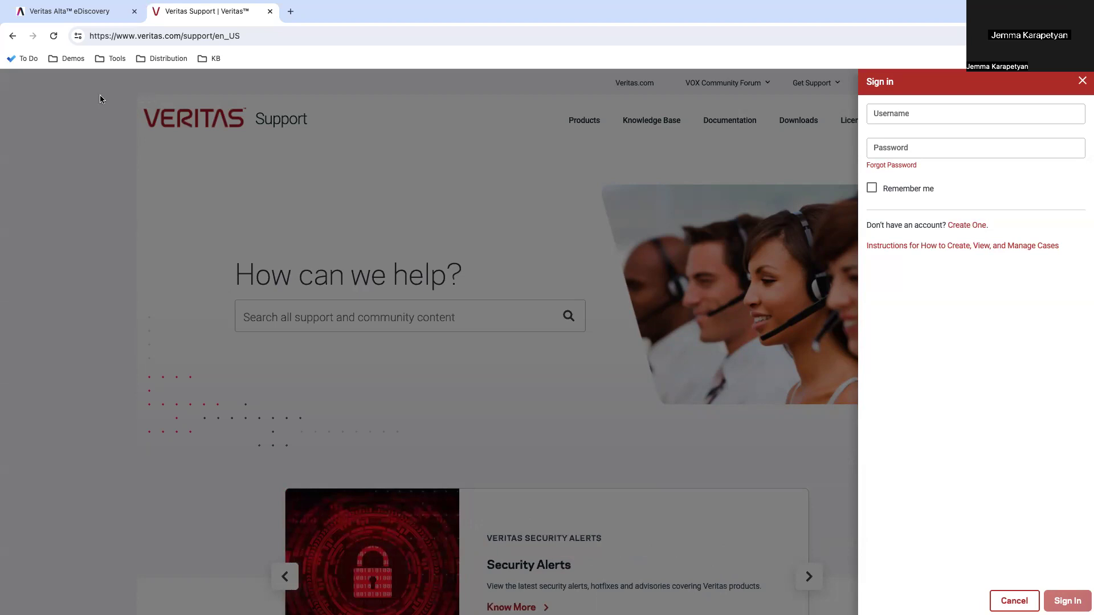
left_click(107, 11)
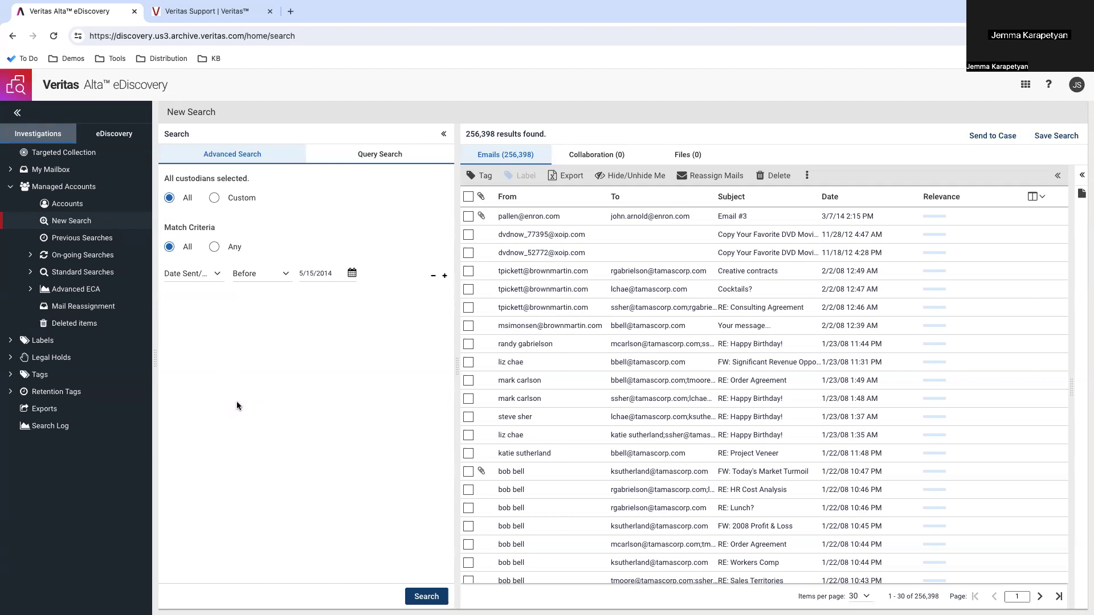
- Add a Has Attachment criterion to the date search and rerun it, getting 45 emails
left_click(444, 275)
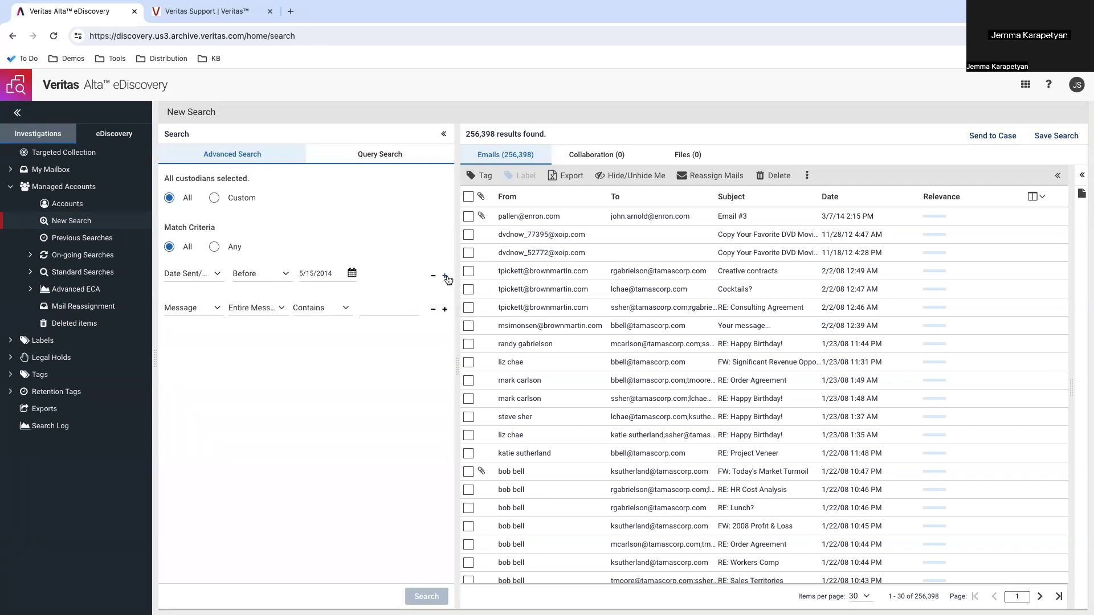
left_click(212, 306)
left_click(201, 396)
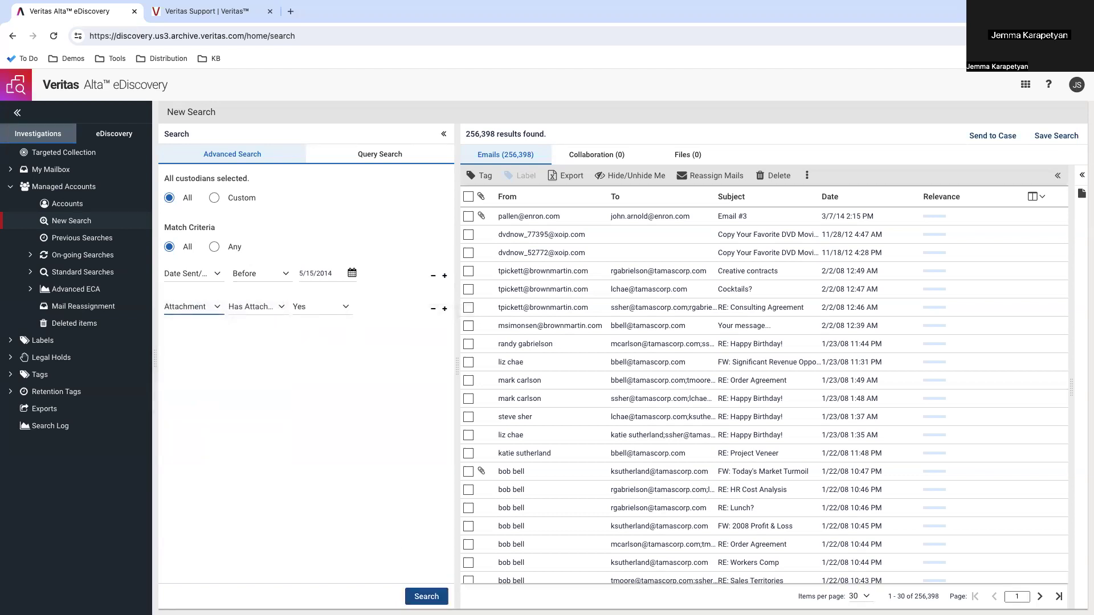
left_click(426, 596)
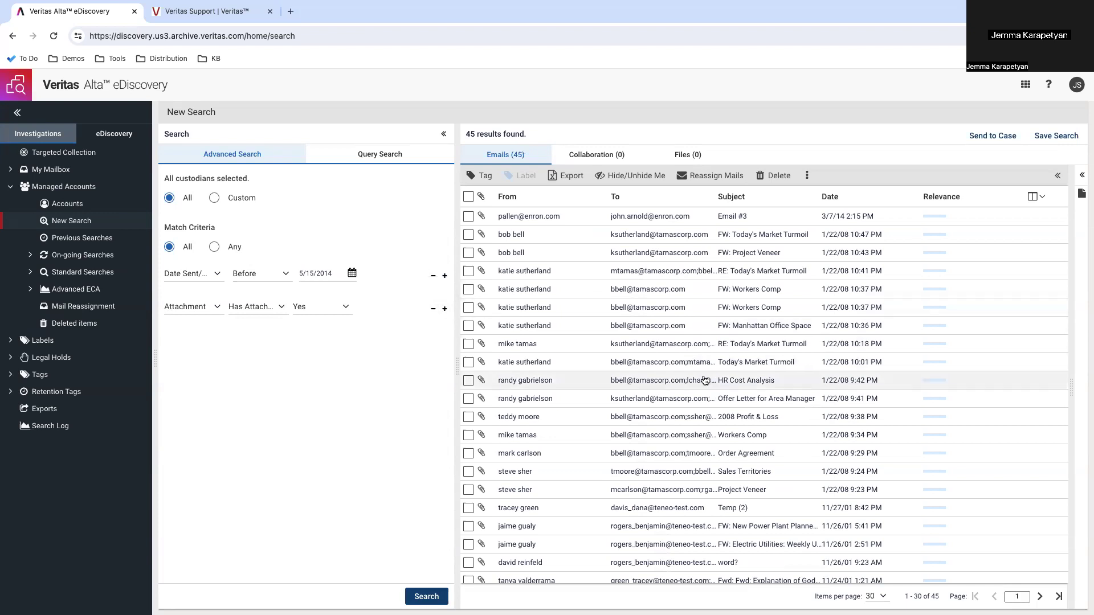
scroll(736, 365, "down", 4)
scroll(704, 381, "up", 3)
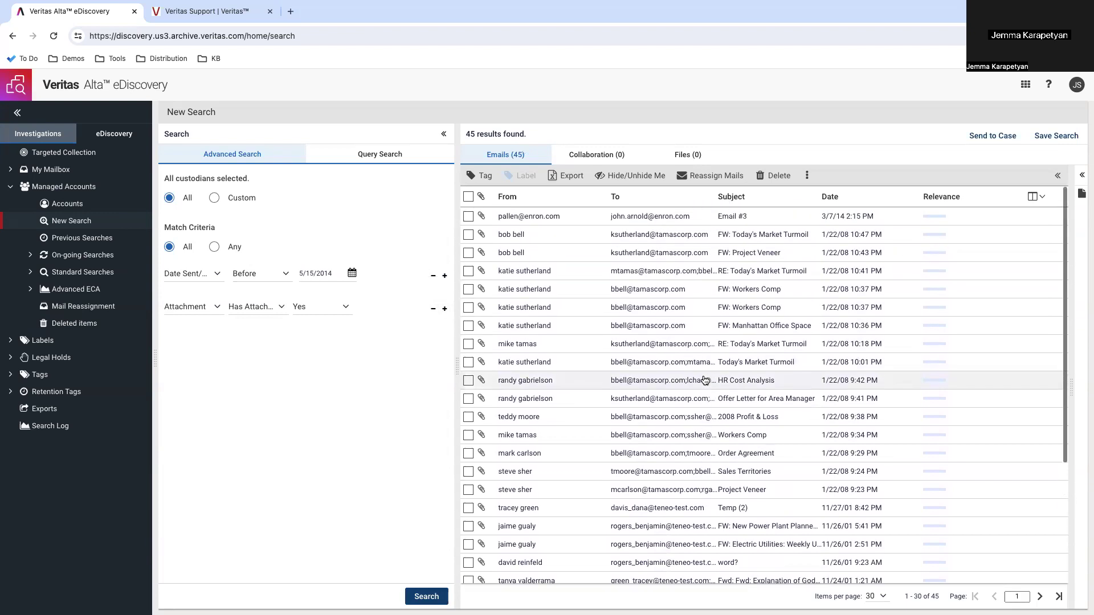
scroll(704, 381, "down", 1)
scroll(705, 381, "down", 5)
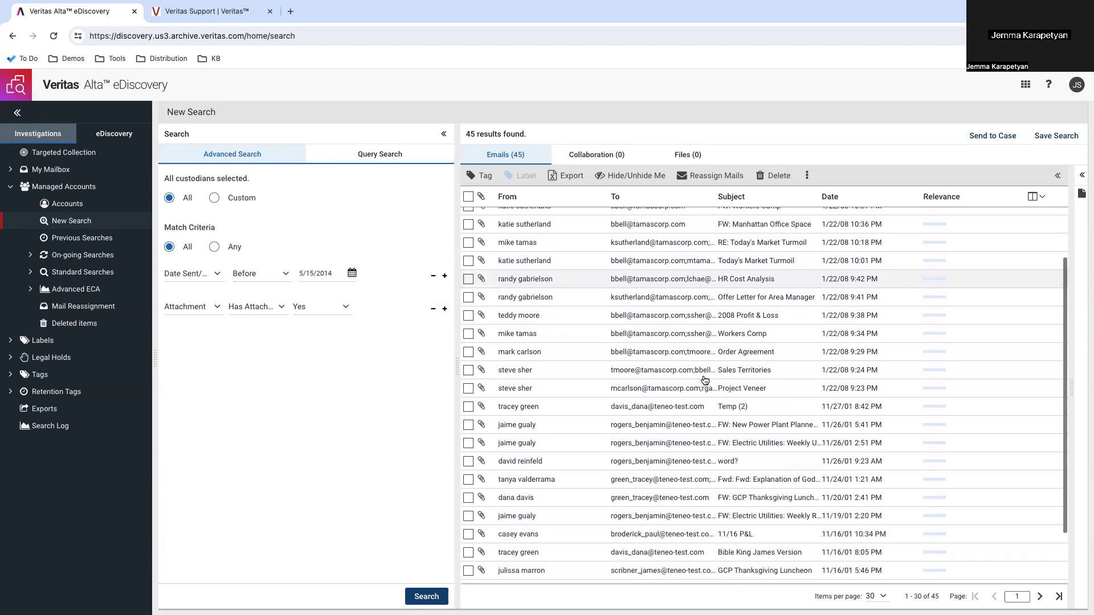
scroll(705, 381, "down", 1)
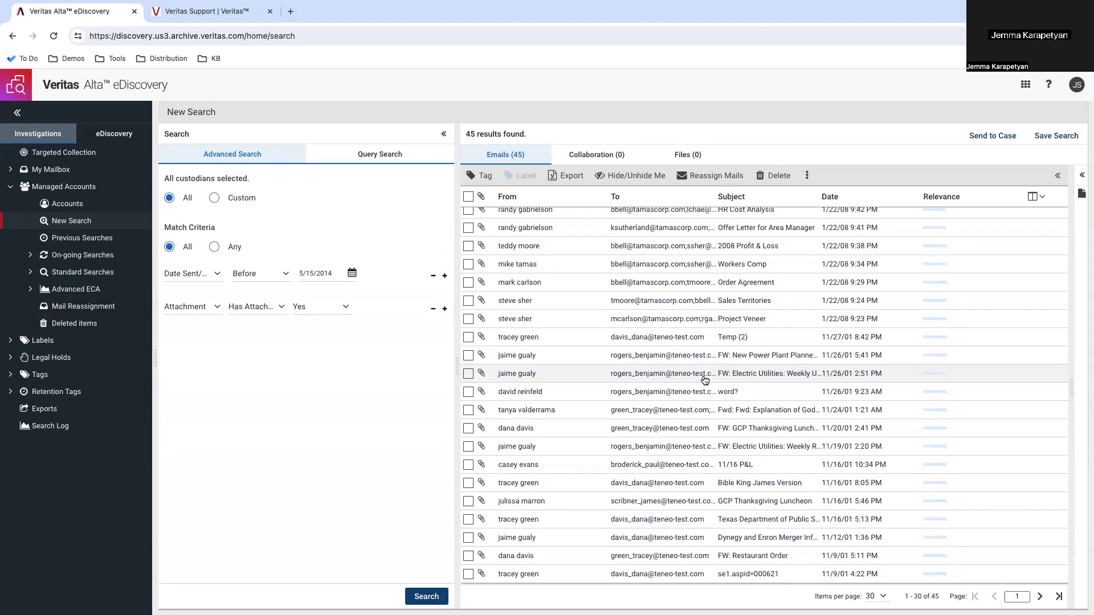
- Check the Offer Letter for Area Manager, 2008 Profit & Loss and Workers Comp emails
left_click(468, 228)
left_click(468, 246)
left_click(468, 264)
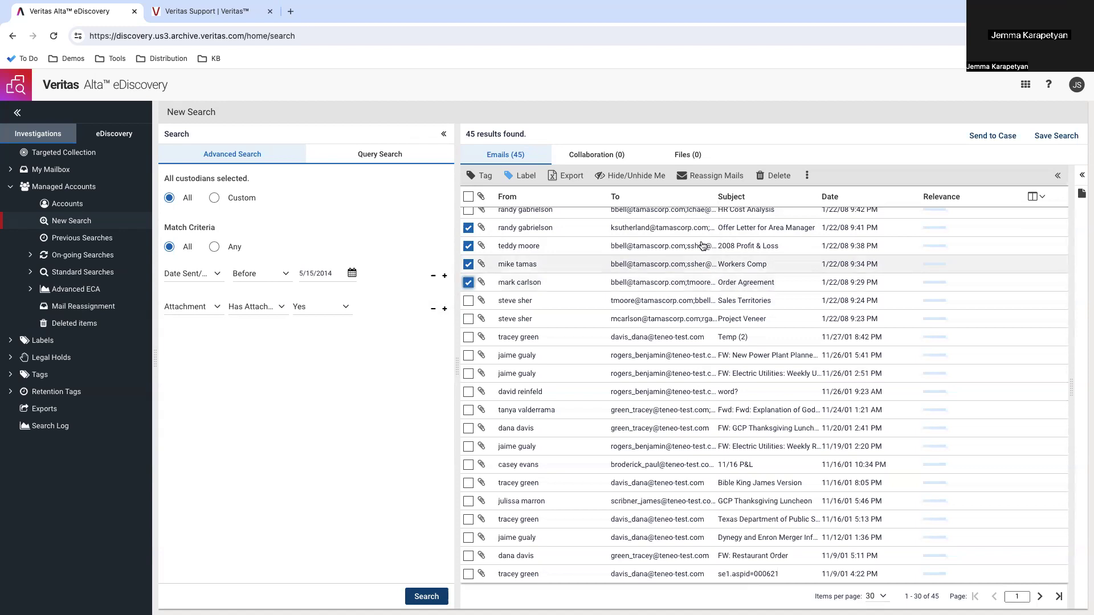
- Choose Delete selected emails, then dismiss the confirmation without deleting anything
left_click(774, 180)
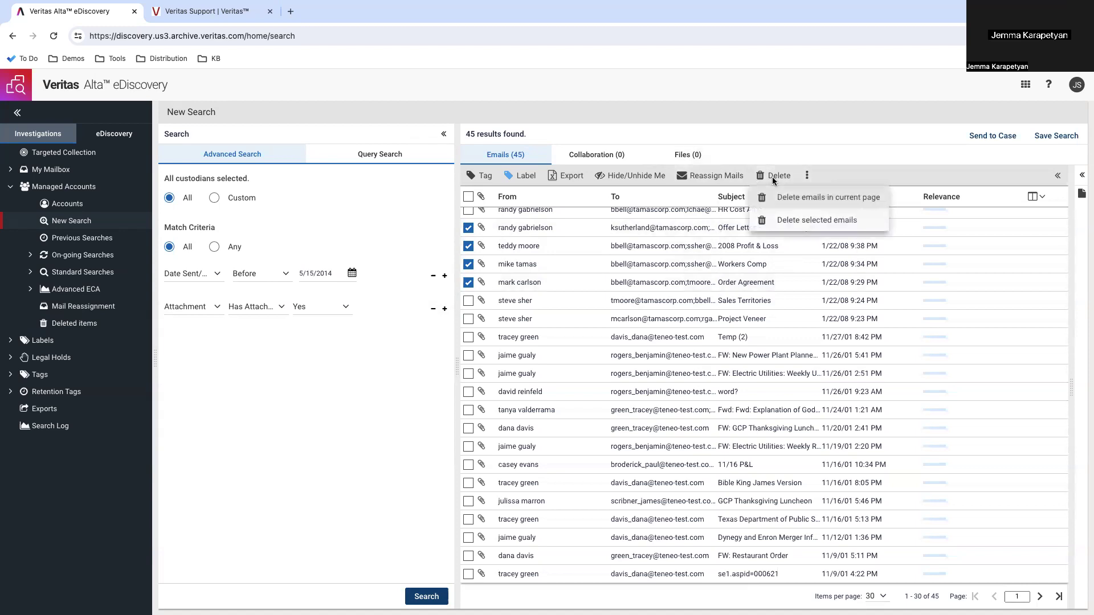
left_click(795, 222)
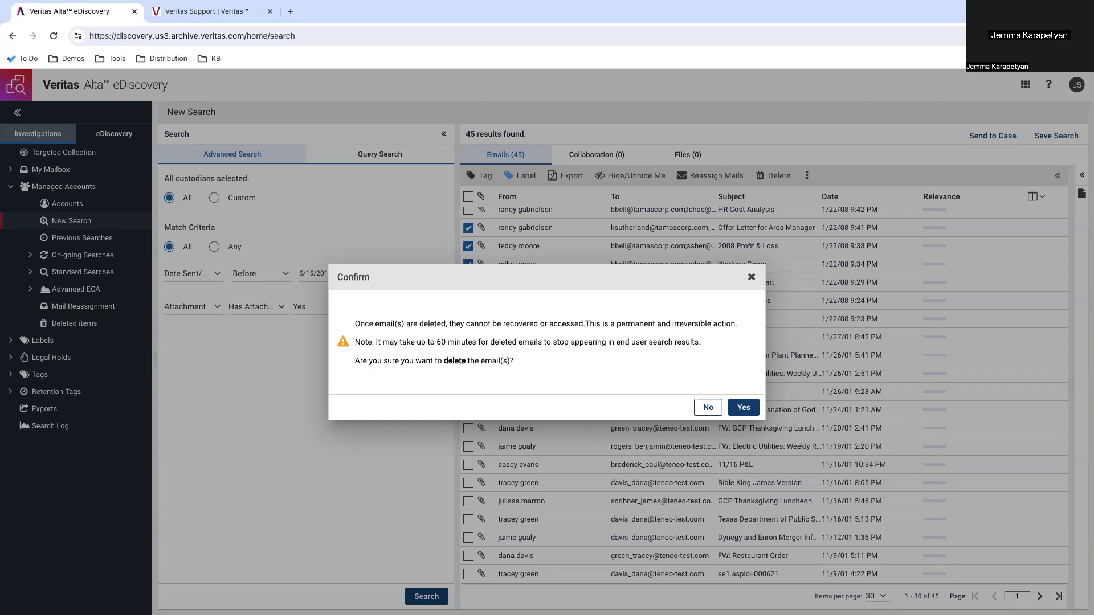
left_click(752, 278)
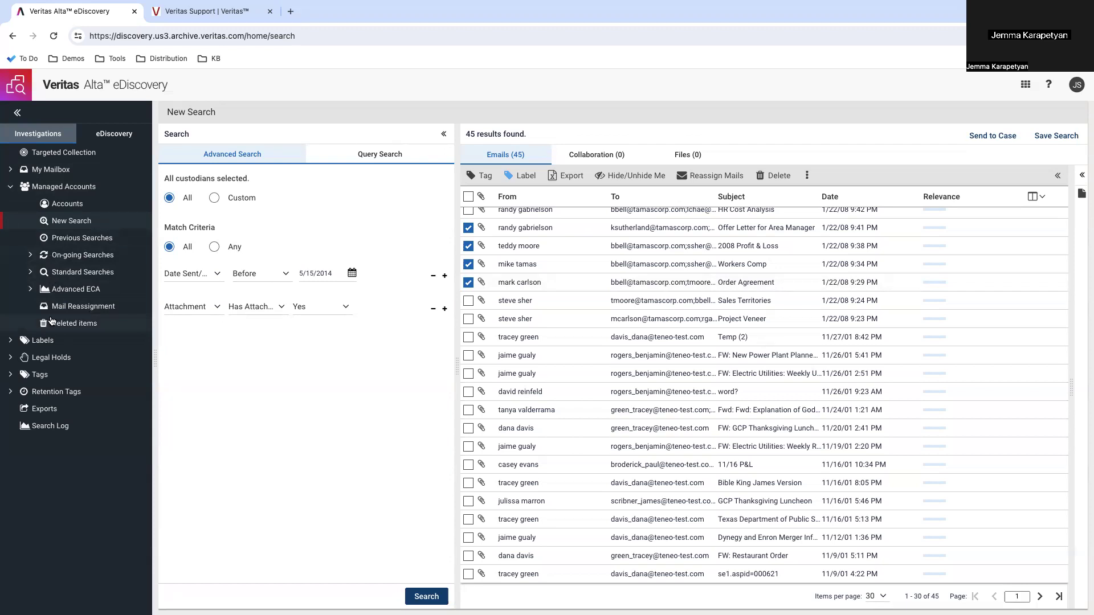
- Expand Legal Holds and show the 19,437 emails held under Legal
left_click(48, 360)
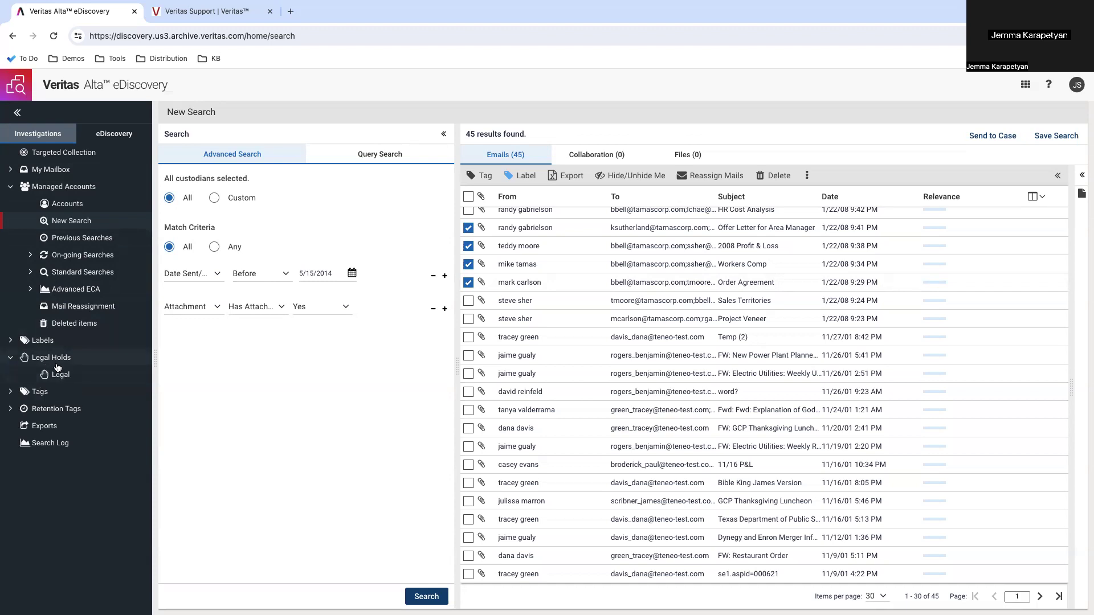
left_click(57, 375)
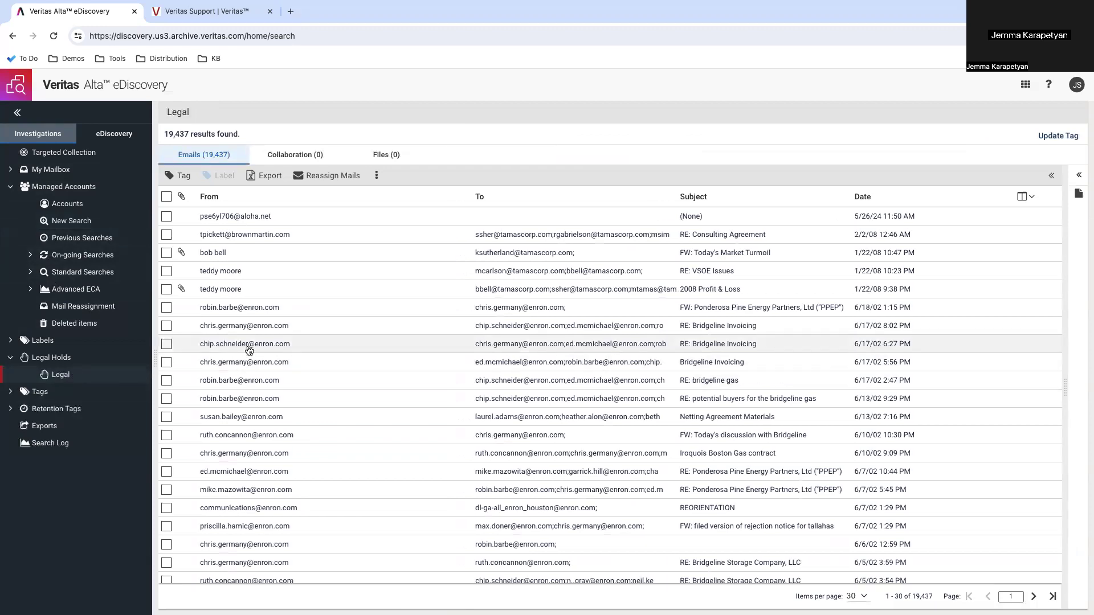
scroll(427, 355, "down", 1)
scroll(427, 355, "down", 6)
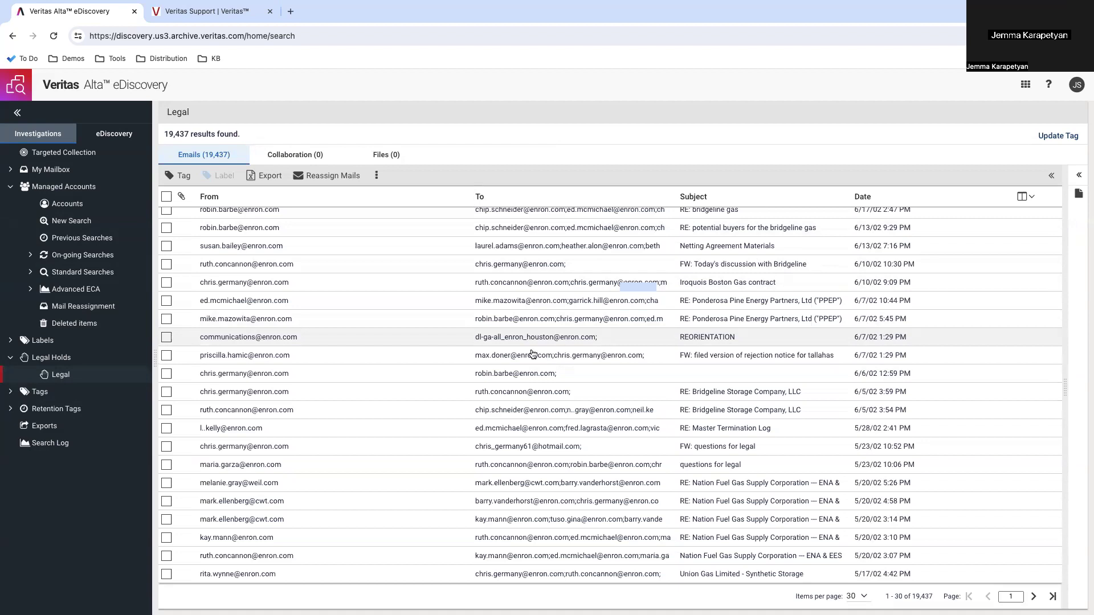
- Check the two 6/7/02 Ponderosa Pine emails and the Iroquois Boston Gas contract email
left_click(166, 318)
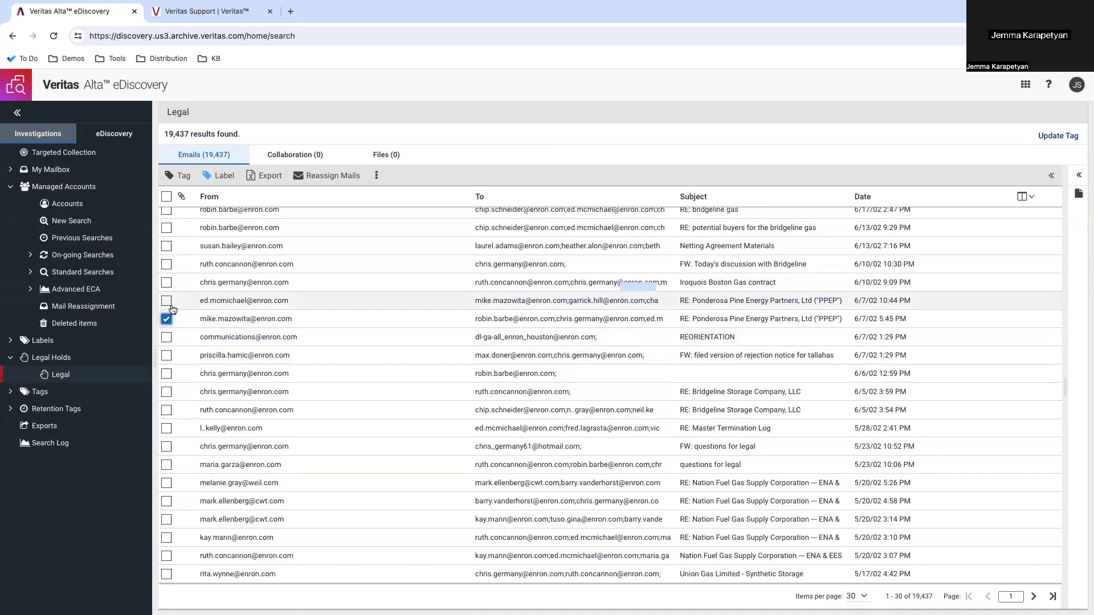
left_click(167, 300)
left_click(166, 282)
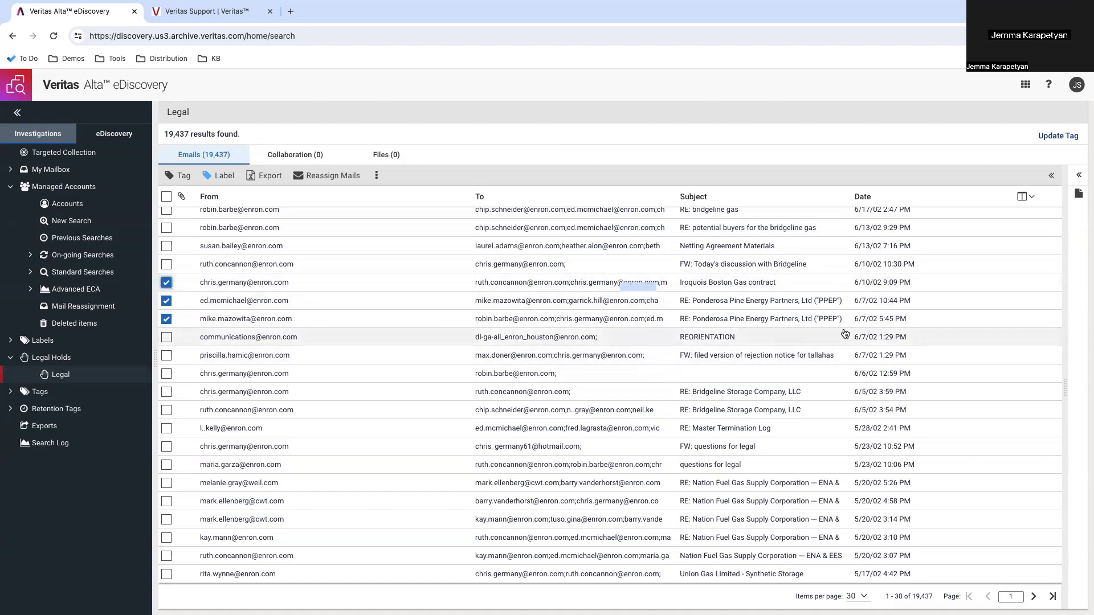
- Uncheck Legal Hold in the Legal tag's settings and confirm the change
left_click(1053, 140)
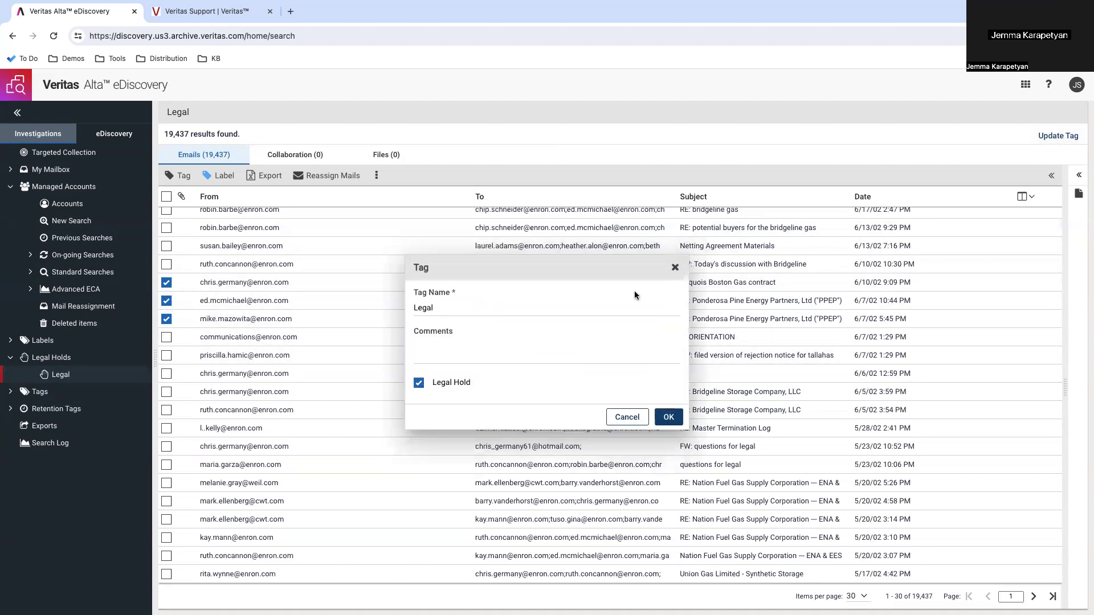
left_click(419, 384)
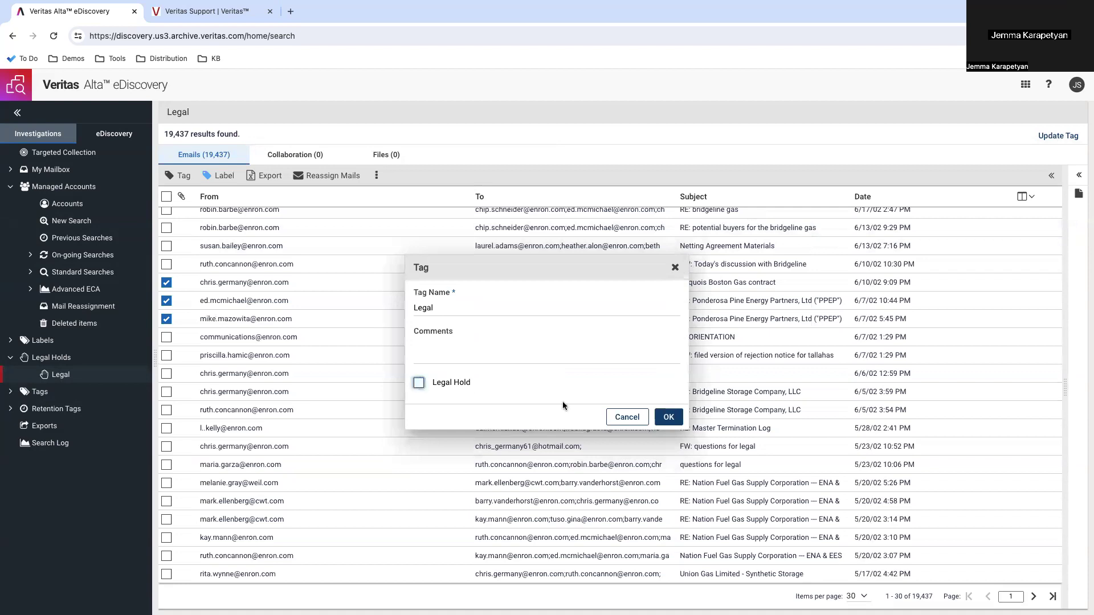
left_click(668, 417)
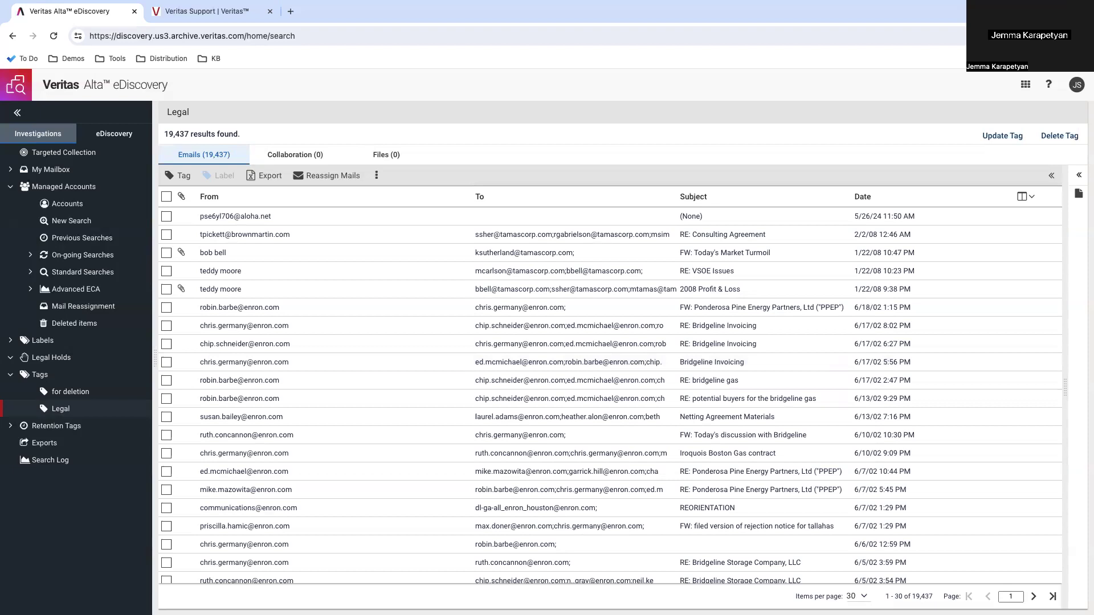
- Return to the slideshow and advance past the Veritas Support slide to Thank You!
key("ctrl+Left")
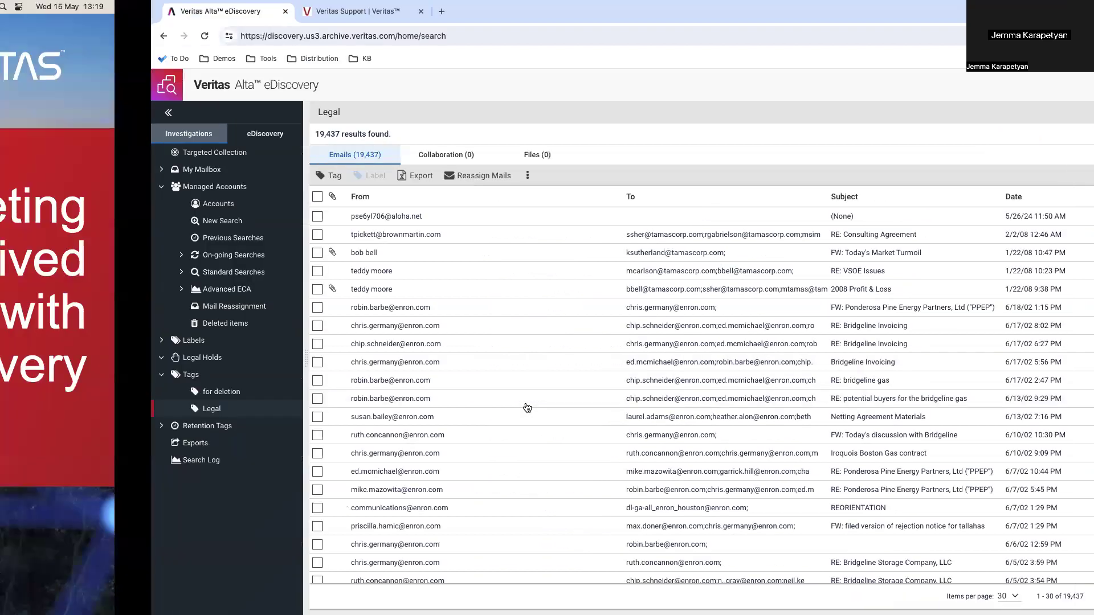
key("Right")
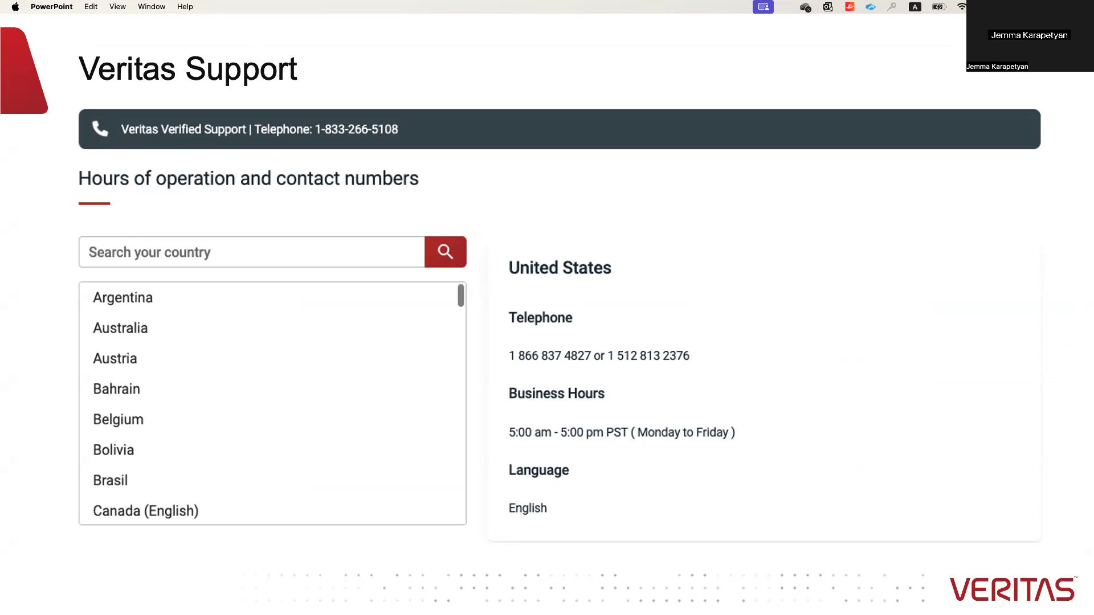
key("Right")
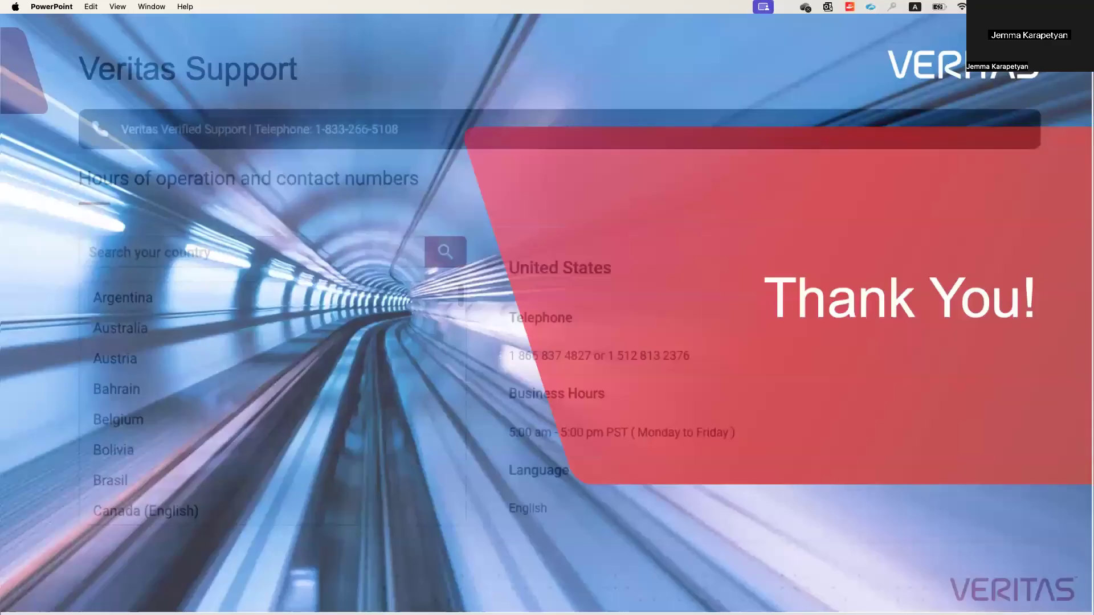